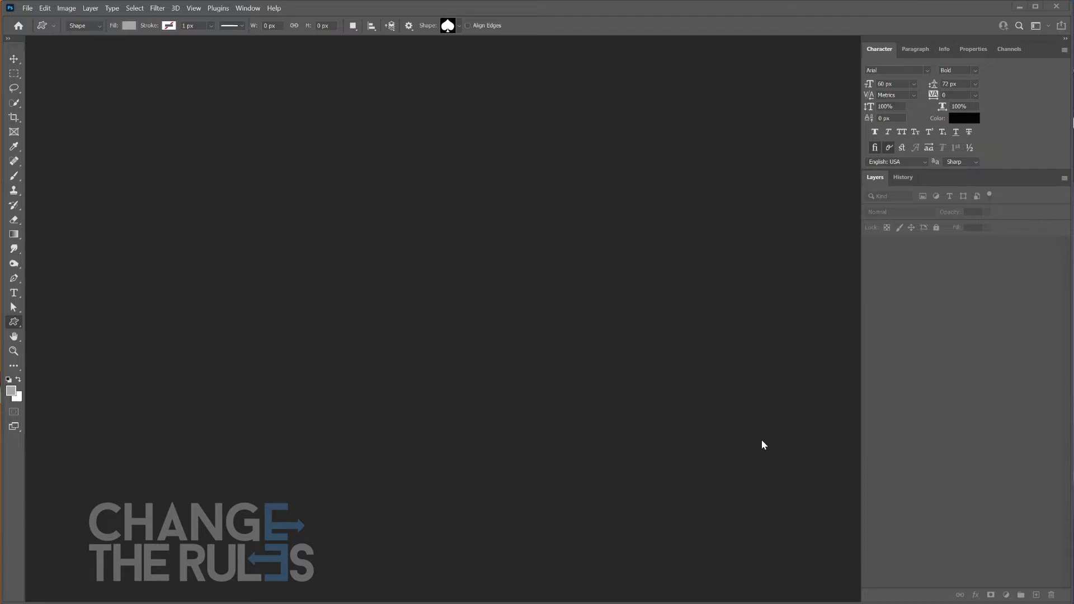
- Open Depositphotos_333896894_XL.jpg and sitting-panting-beagles.jpg as separate documents
drag(650, 603, 465, 335)
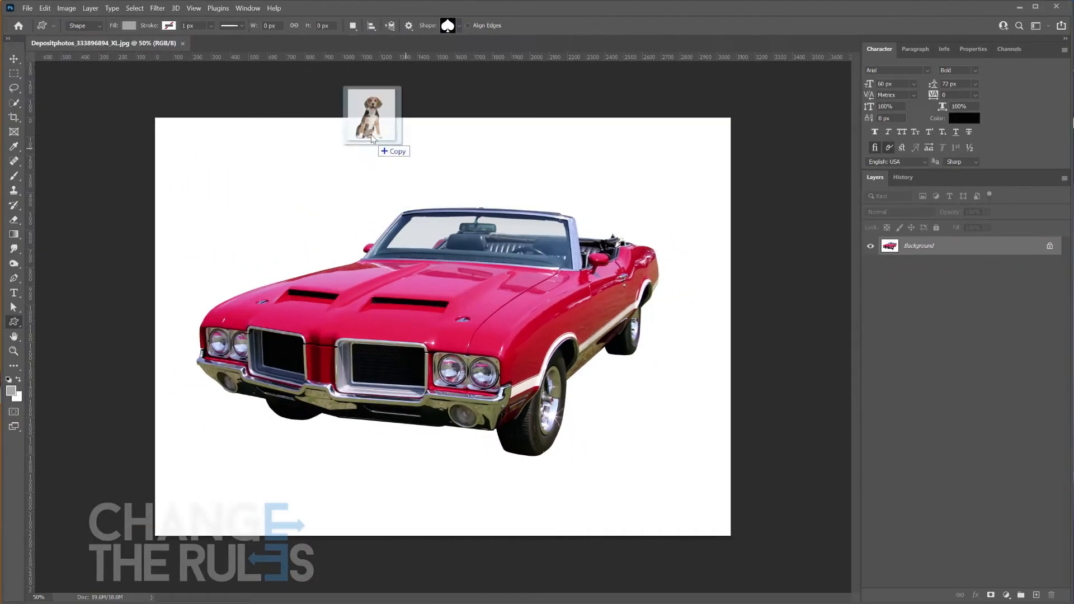
drag(371, 134, 359, 39)
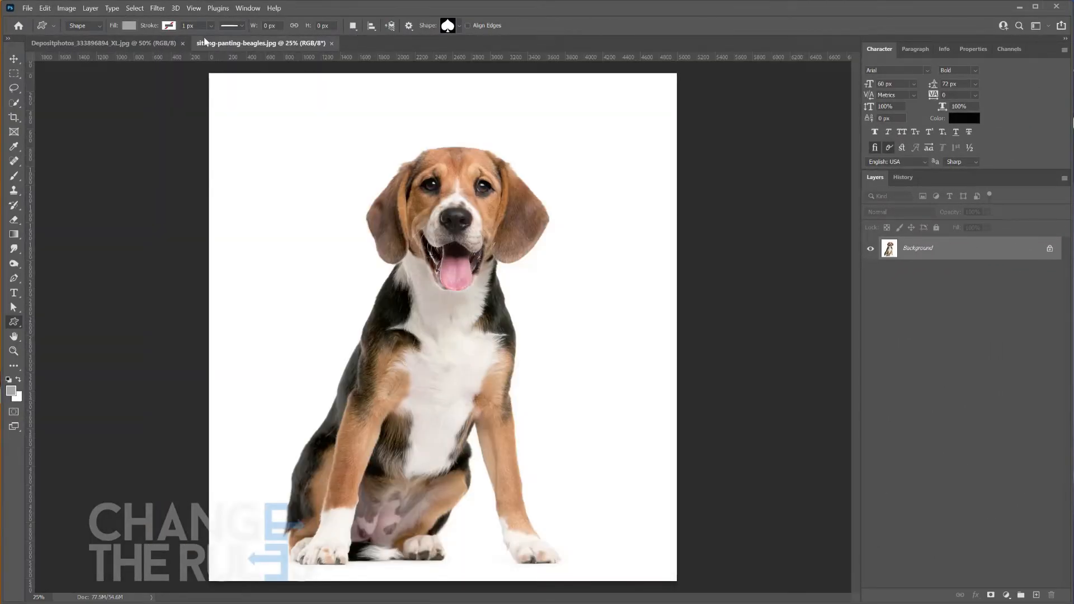
- Copy the entire beagle image and paste it into the red car document as a new layer
click(135, 9)
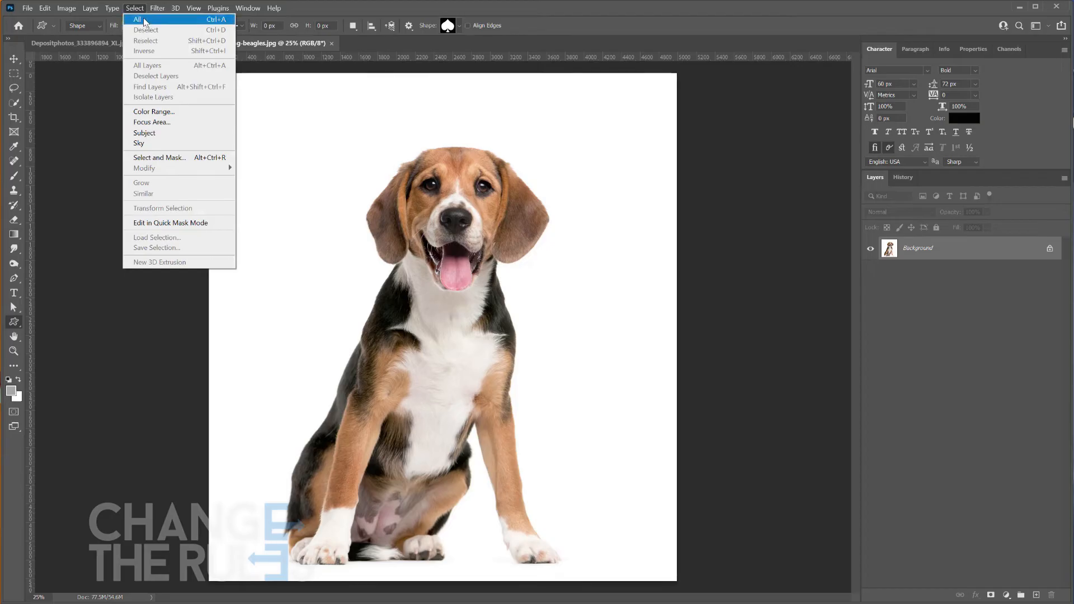
click(144, 20)
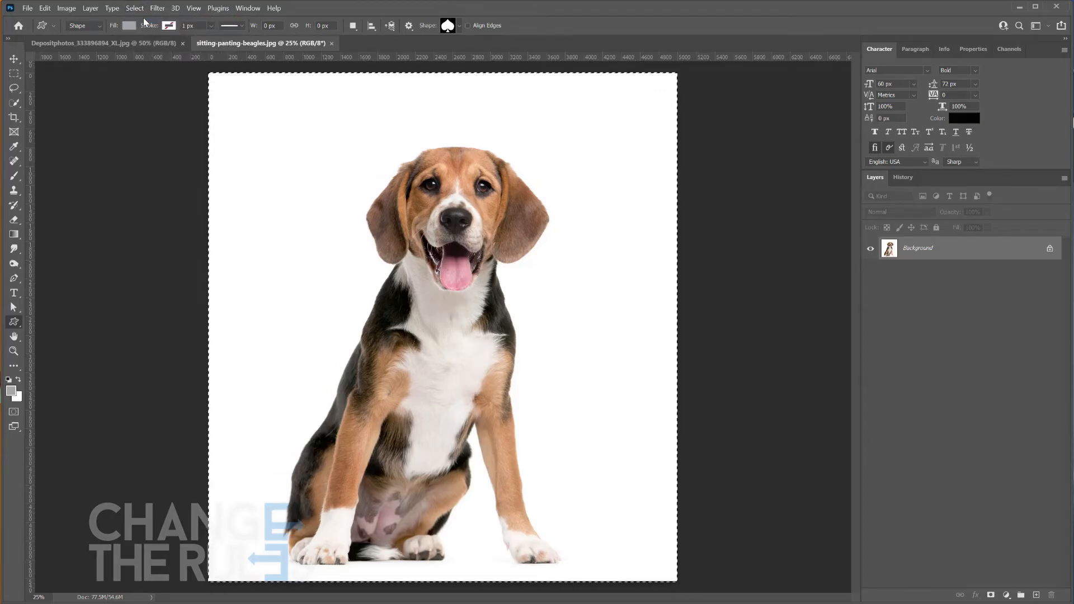
click(43, 9)
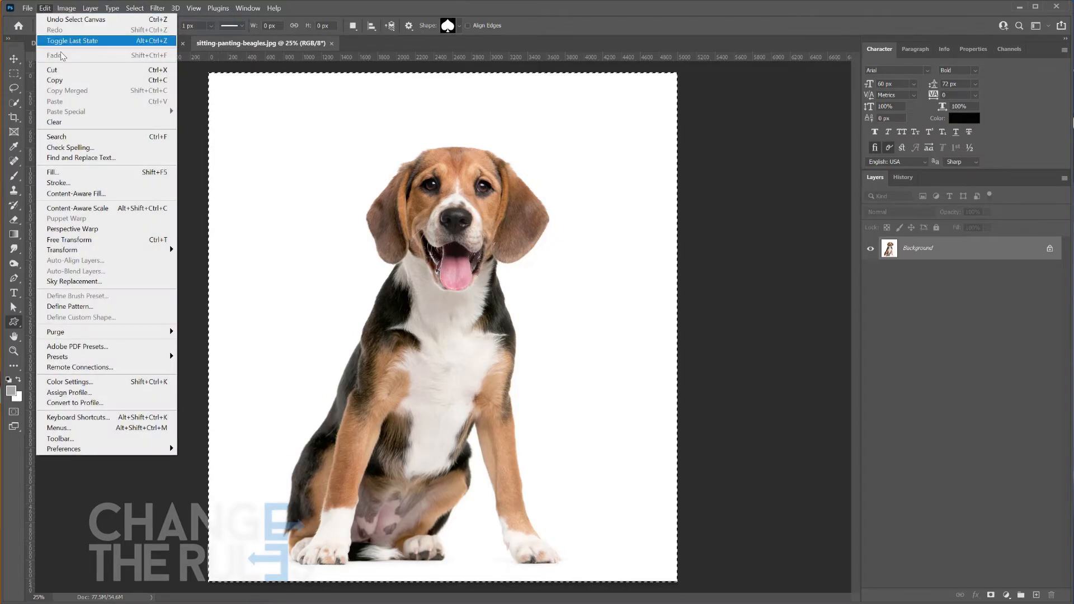
click(66, 80)
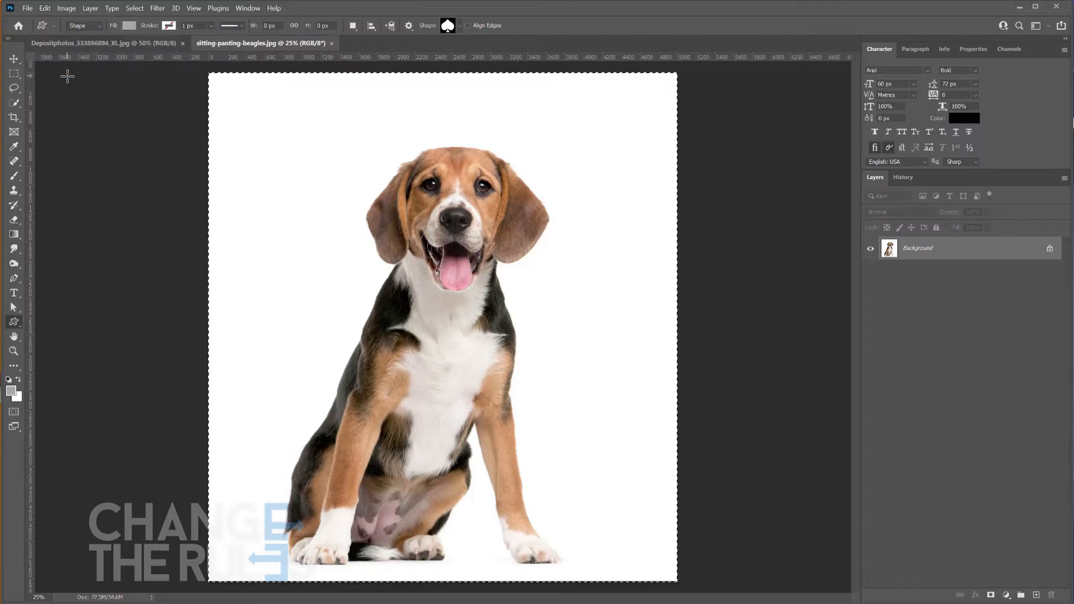
click(82, 44)
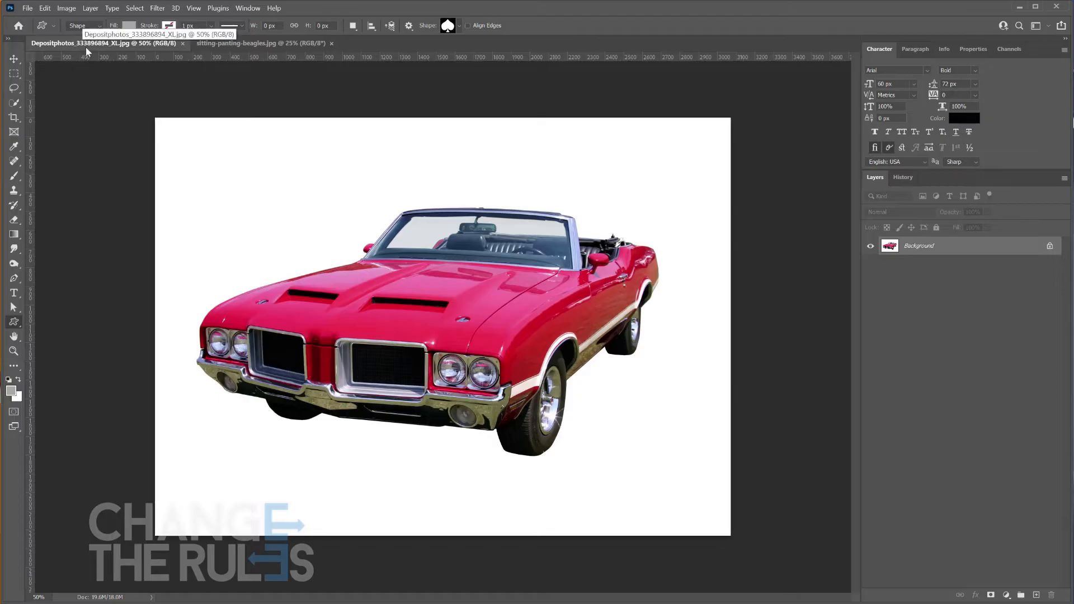
click(44, 8)
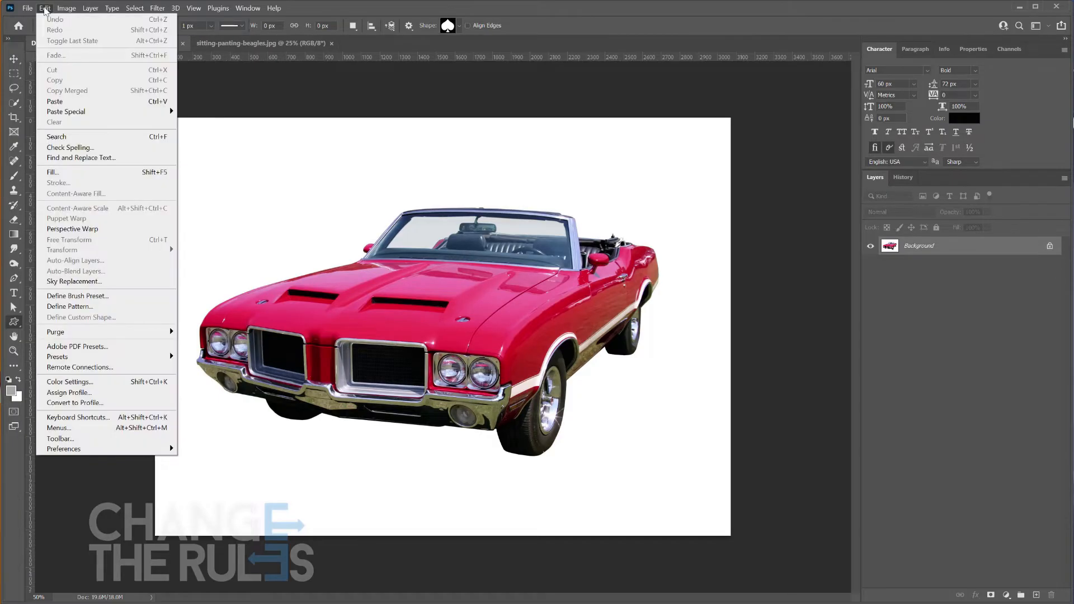
click(67, 101)
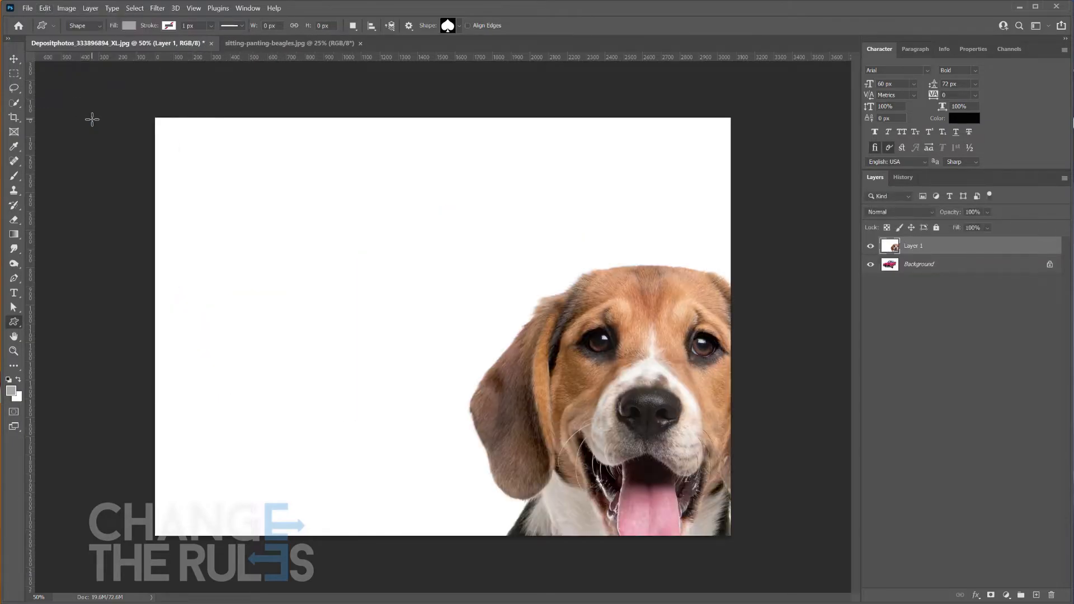
- Scale the pasted beagle layer down with Free Transform and move it to the left side of the car image
key(ctrl+t)
drag(157, 120, 484, 476)
drag(547, 478, 241, 147)
drag(785, 145, 581, 369)
drag(520, 414, 482, 171)
drag(534, 132, 426, 249)
drag(439, 237, 435, 233)
drag(324, 299, 345, 217)
key(Return)
key(v)
drag(352, 391, 305, 393)
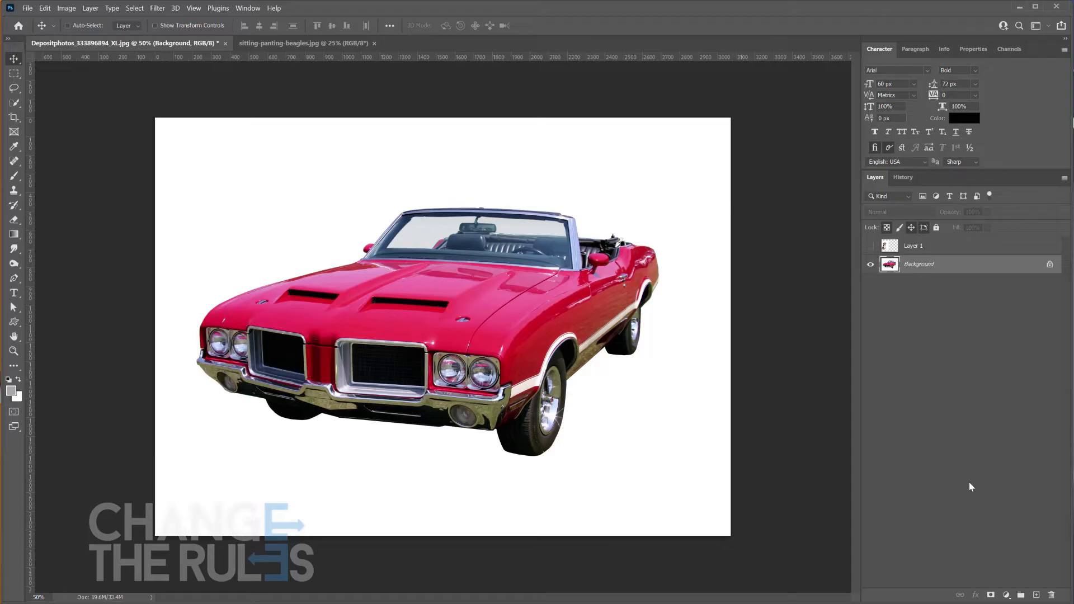
- Add a Levels adjustment layer above the Background with input levels of 107, 2.02 and 202
click(1006, 595)
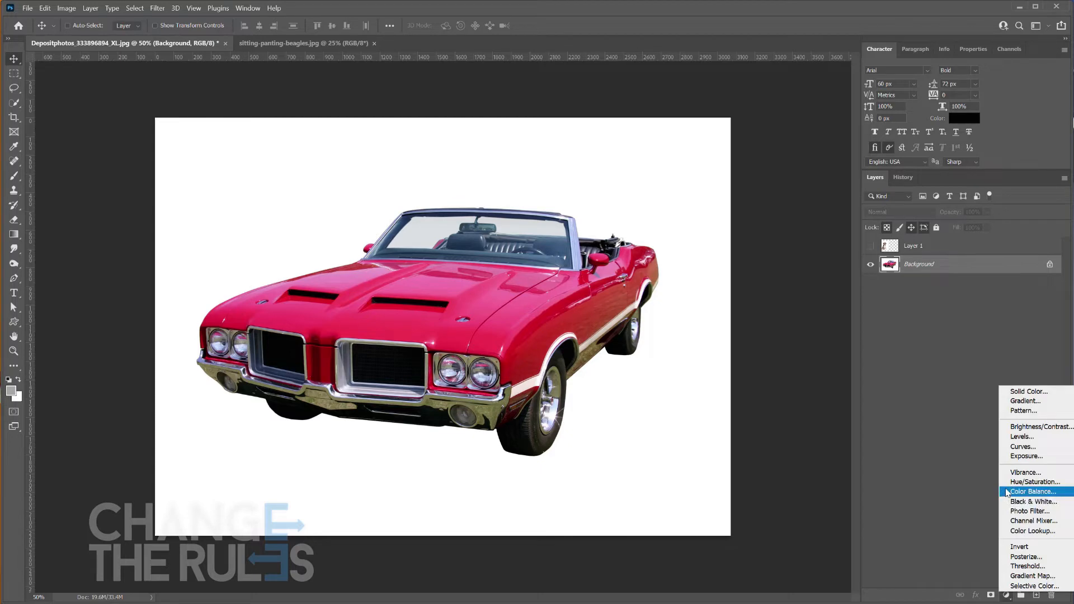
click(1022, 440)
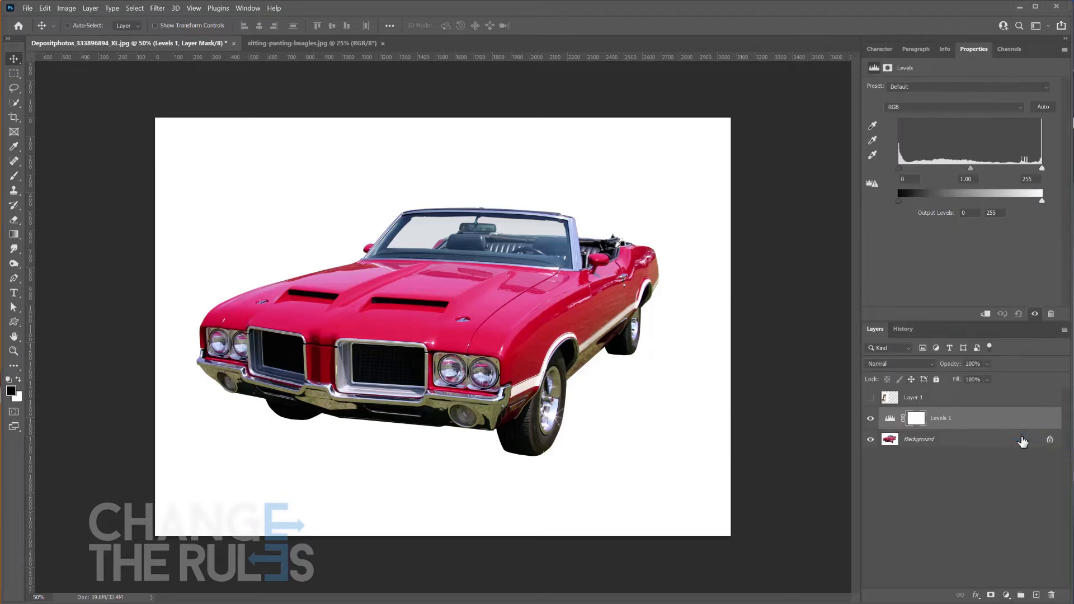
drag(900, 169, 1012, 168)
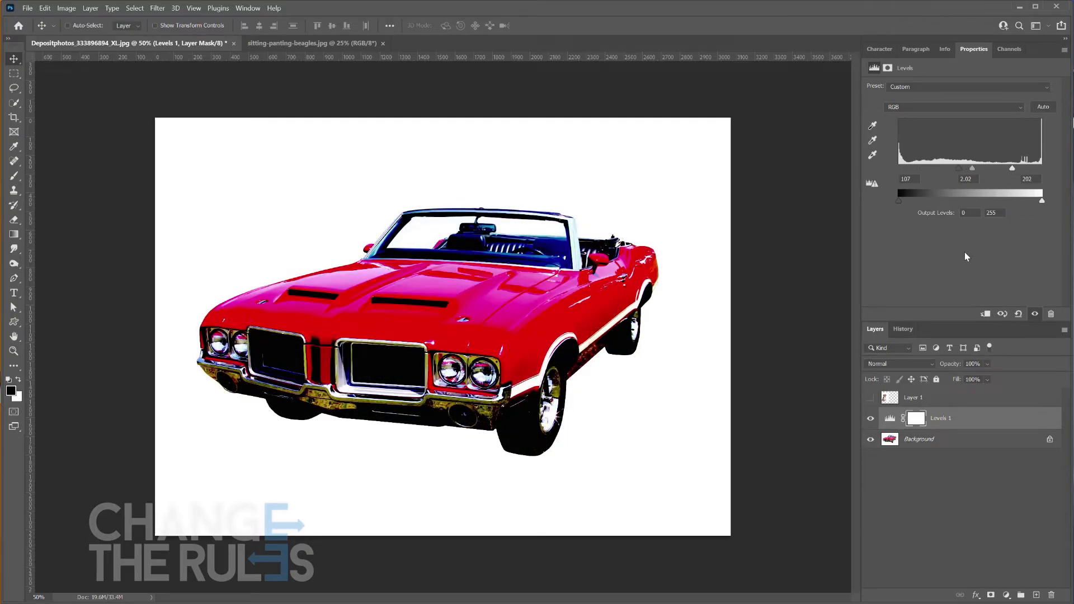
- Toggle the Levels adjustment's visibility to compare the car with and without it, and delete the adjustment layer
click(868, 471)
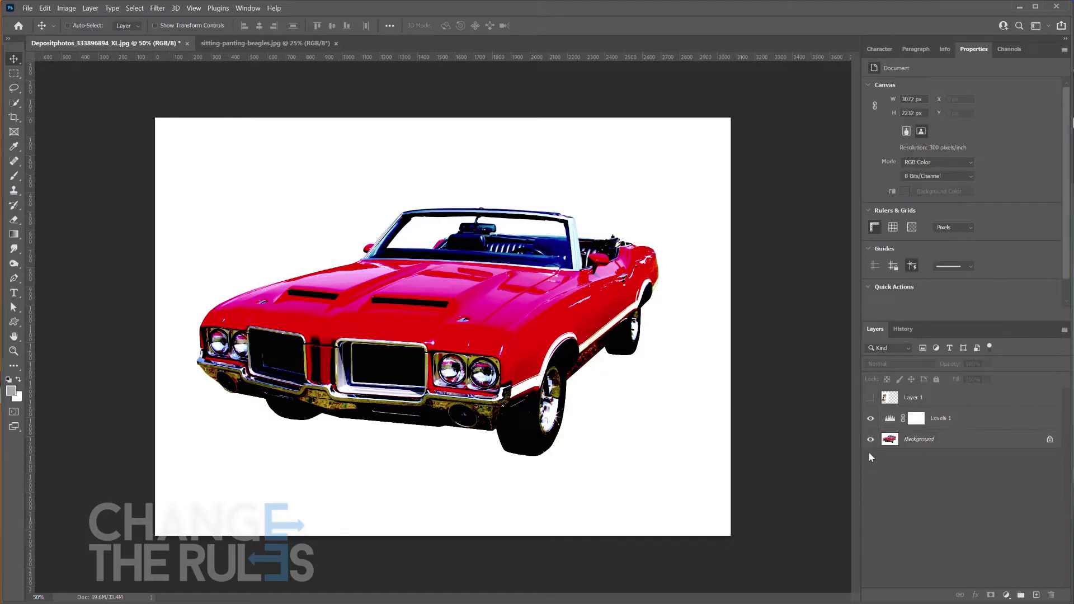
click(870, 419)
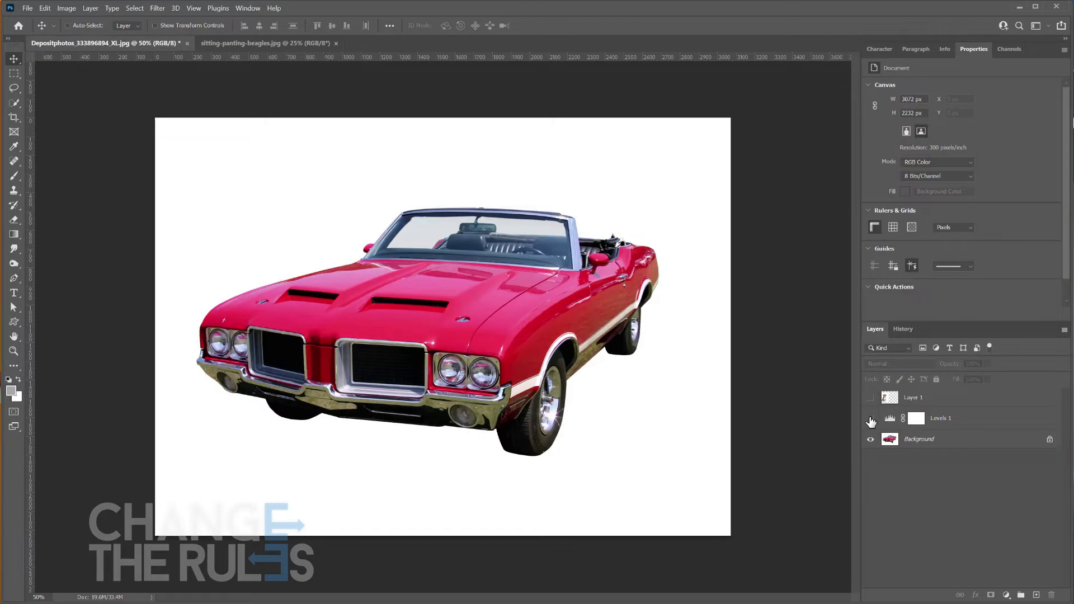
click(870, 419)
click(870, 420)
click(966, 418)
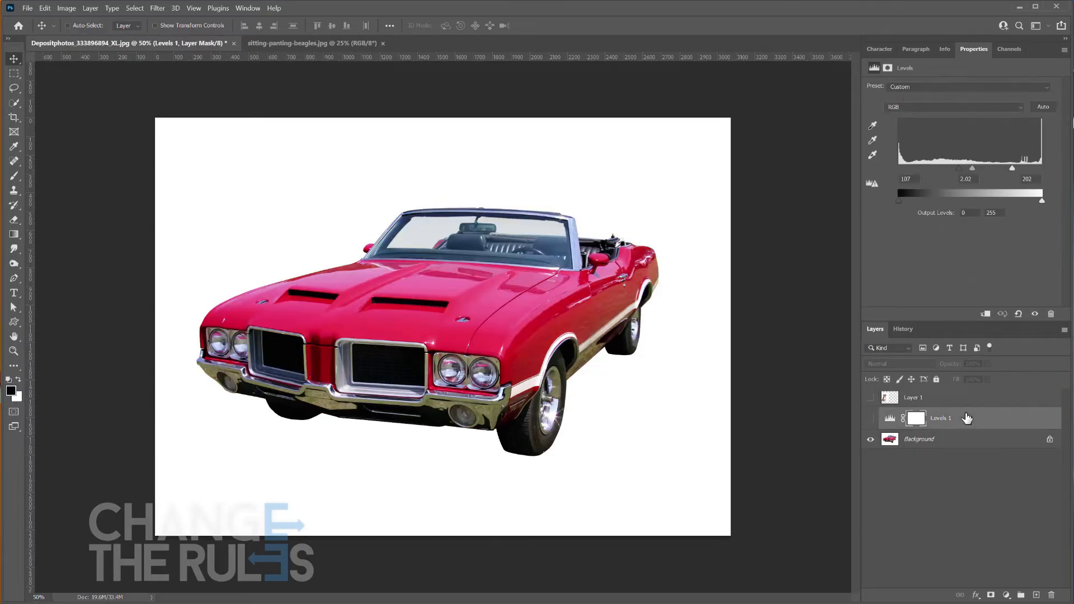
drag(966, 418, 1051, 594)
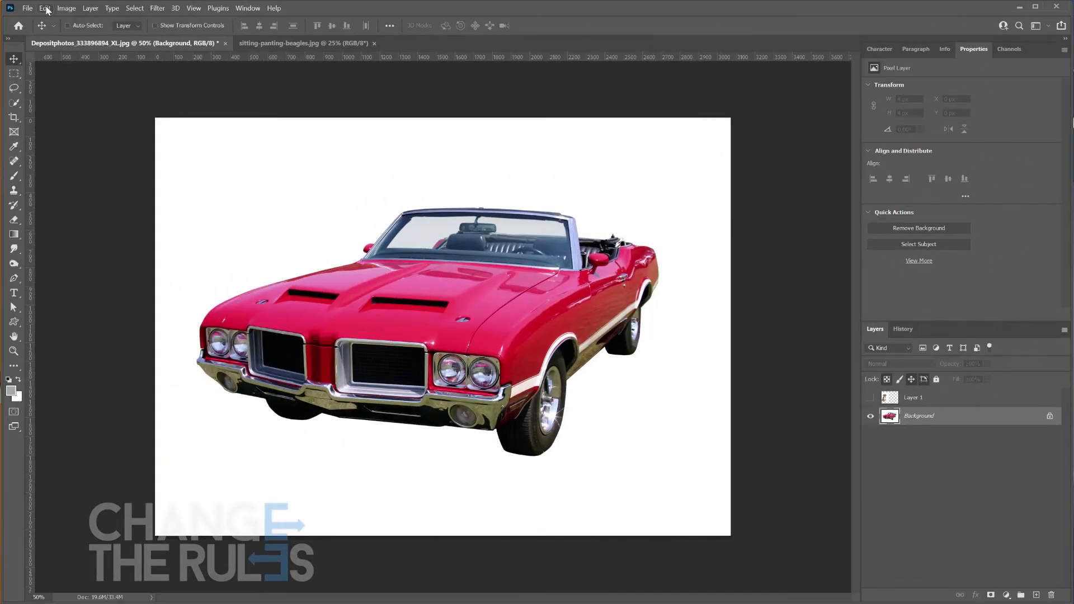
click(91, 8)
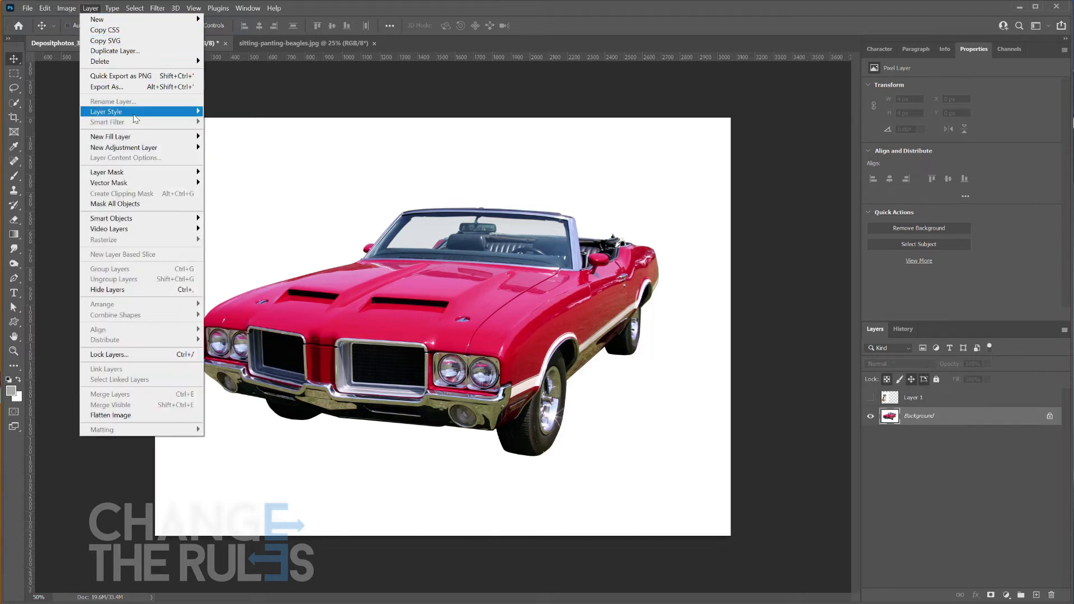
mouse_move(140, 138)
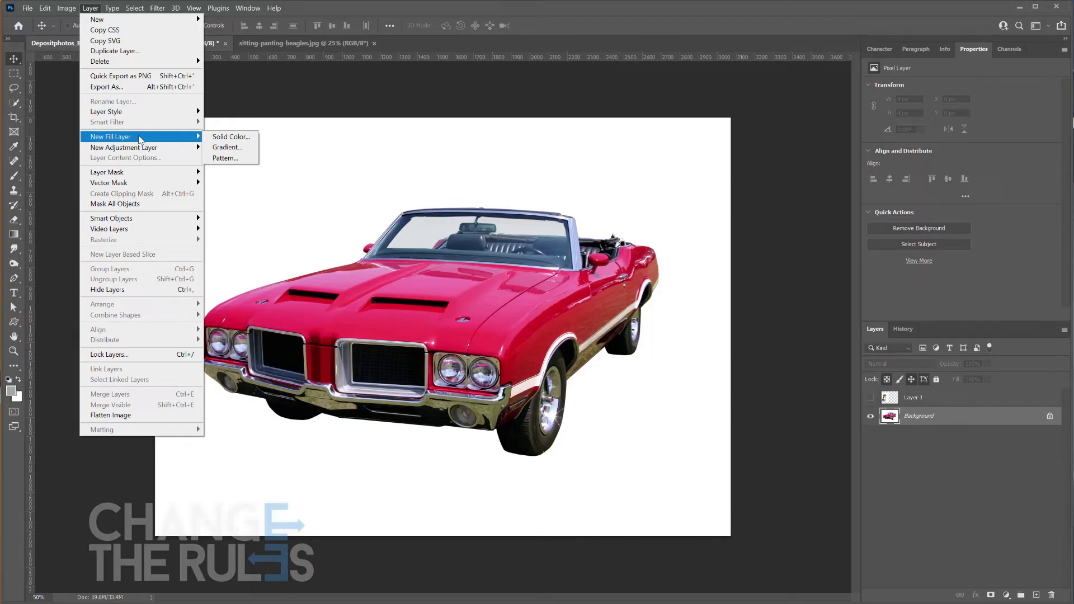
click(71, 84)
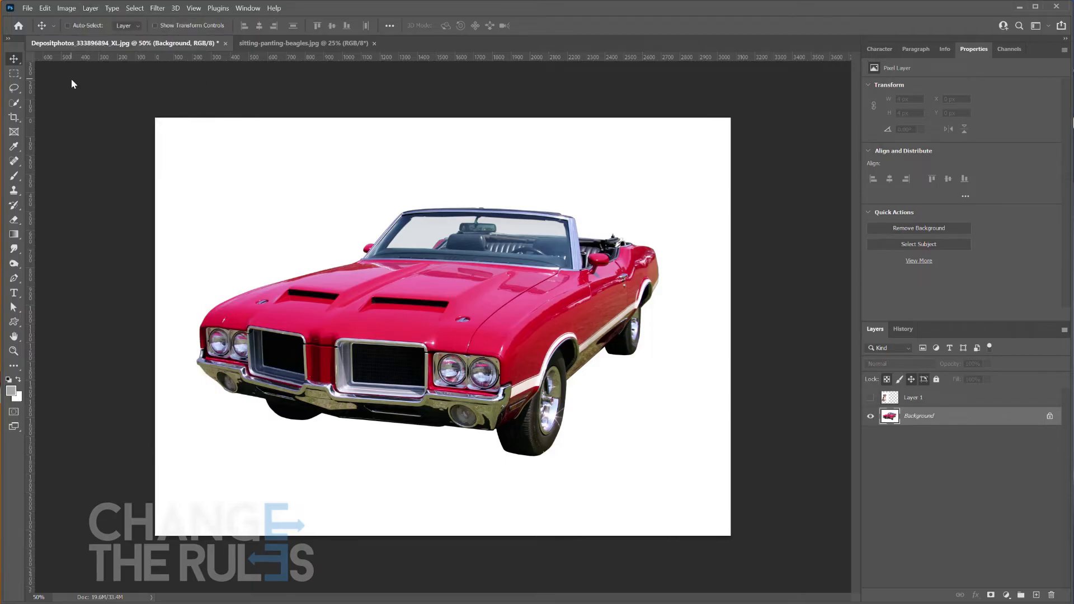
- Add a blue Solid Color fill layer above the Background, keeping the Normal mode and 100% opacity
click(88, 10)
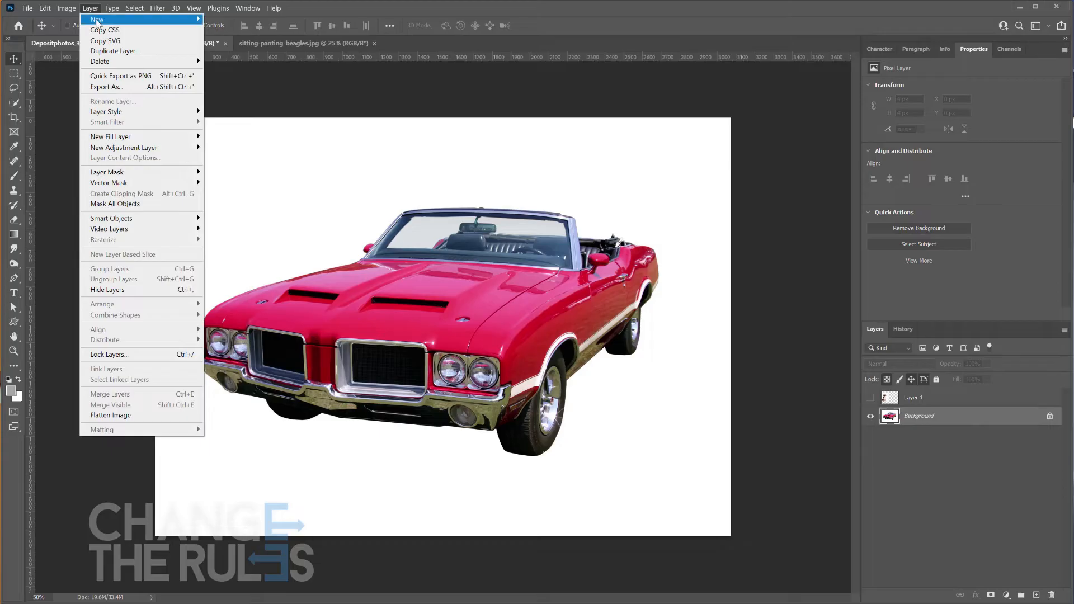
mouse_move(144, 142)
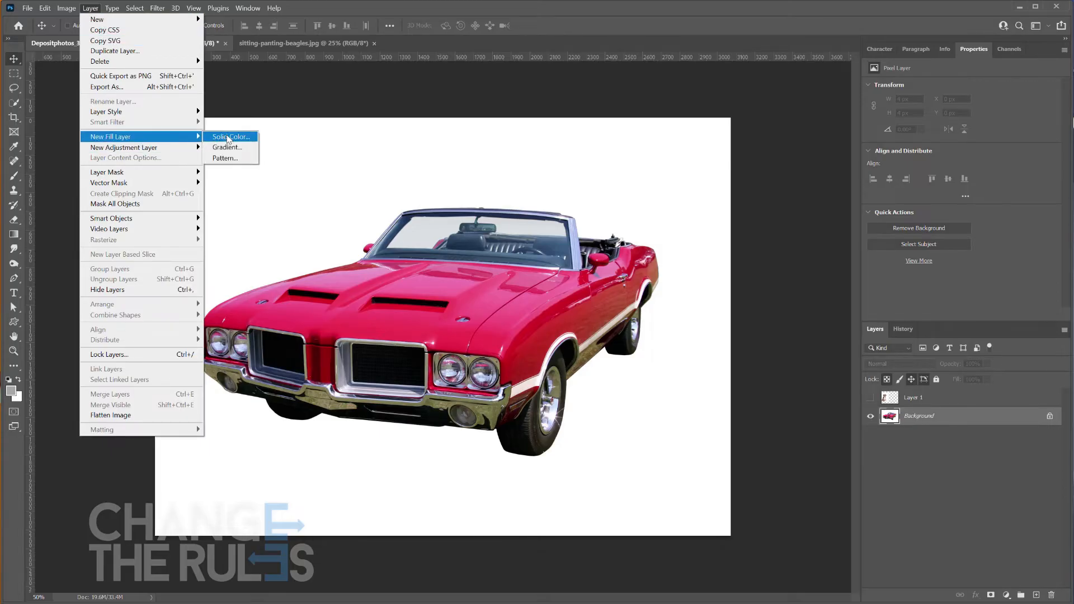
click(229, 137)
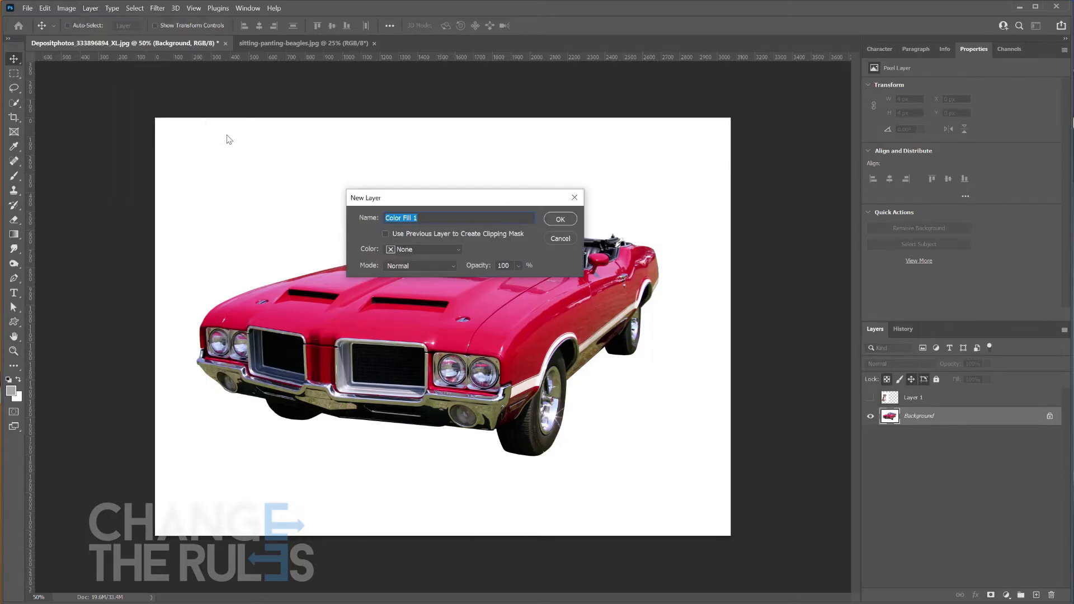
click(563, 219)
drag(652, 225, 734, 240)
click(761, 245)
click(861, 175)
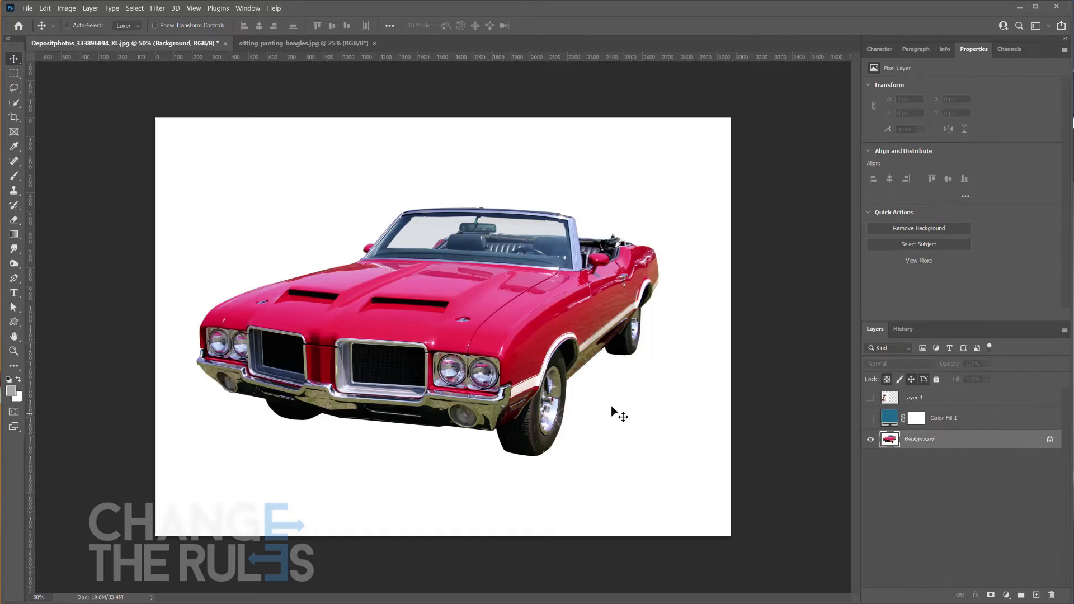
- Add a "Lorem Ipsum" placeholder text layer in Arial Bold 60 px and move it above the car's windshield
click(14, 293)
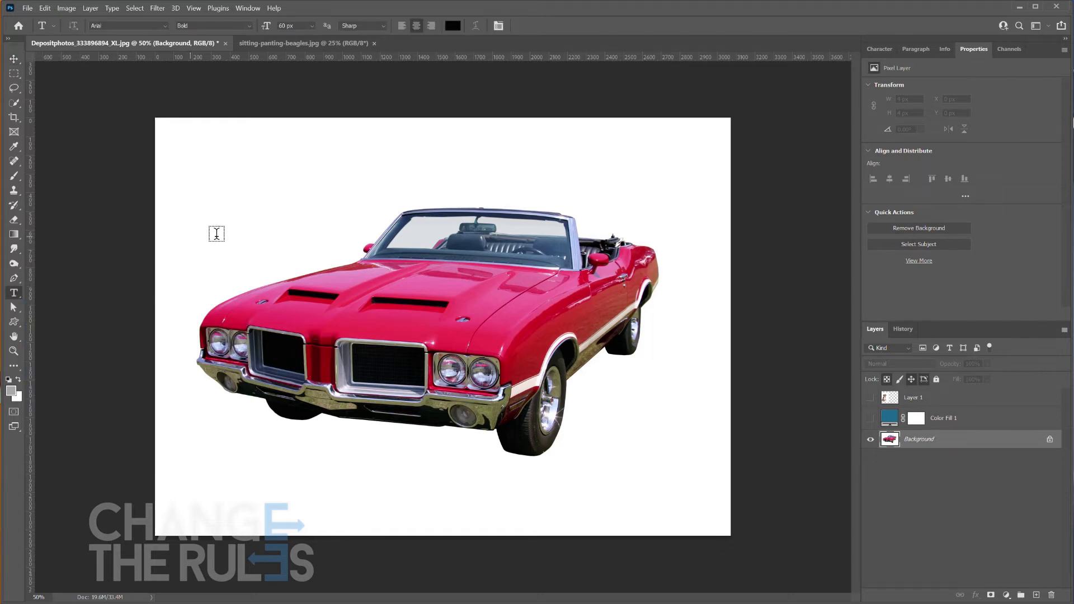
click(311, 210)
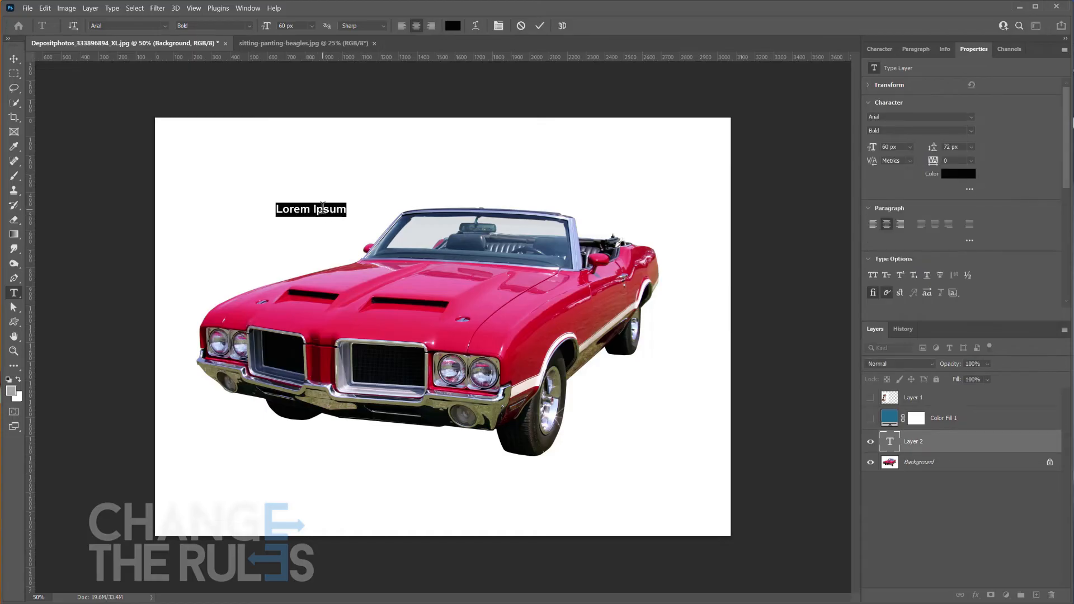
click(18, 58)
drag(349, 213, 415, 177)
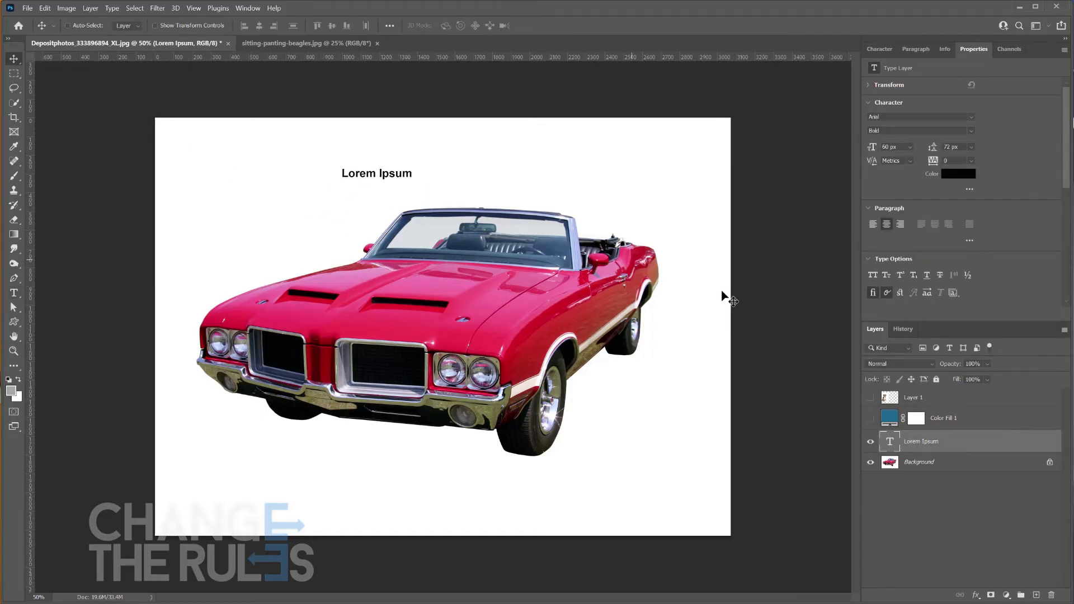
- Replace the placeholder text with "this is a test text"
double_click(889, 442)
text(this is a test)
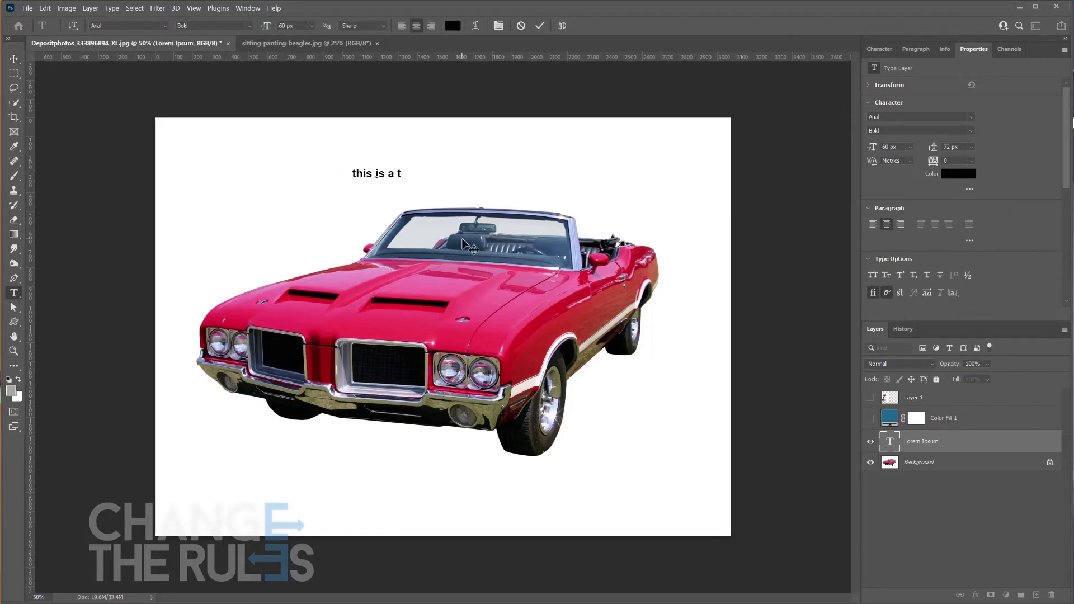
text( text)
key(ctrl+Return)
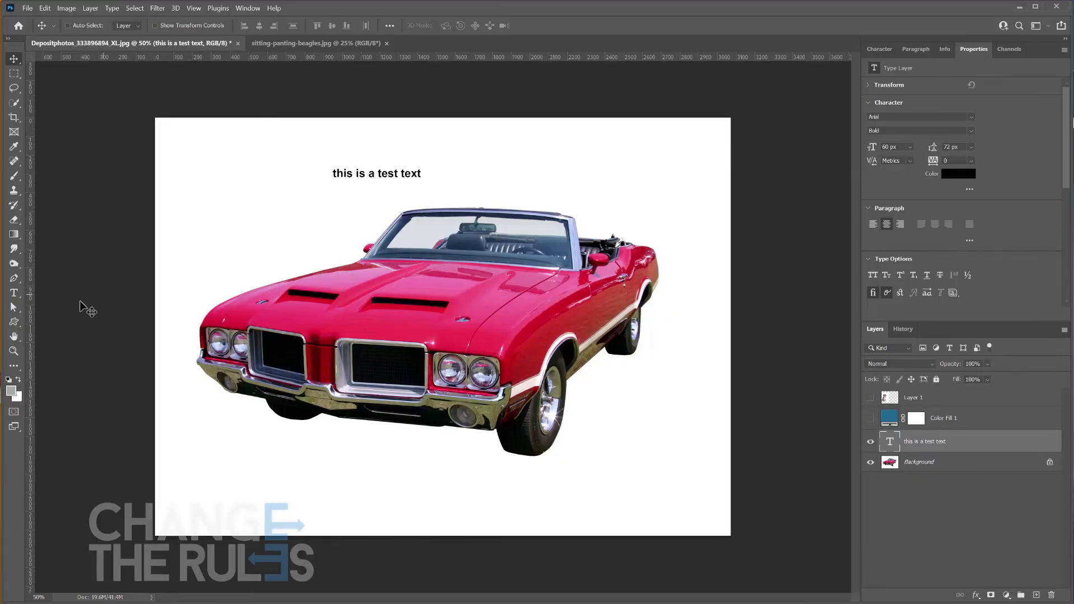
- Draw a gray paw-print custom shape about 1088 by 1089 px and move it over the car's front-left headlights and grille
click(11, 325)
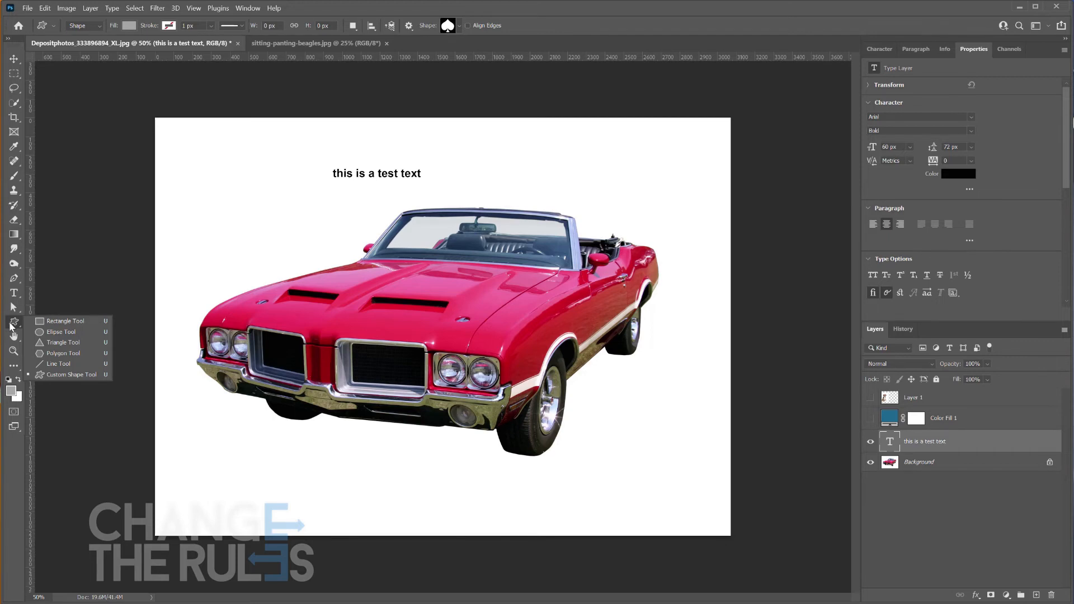
click(54, 378)
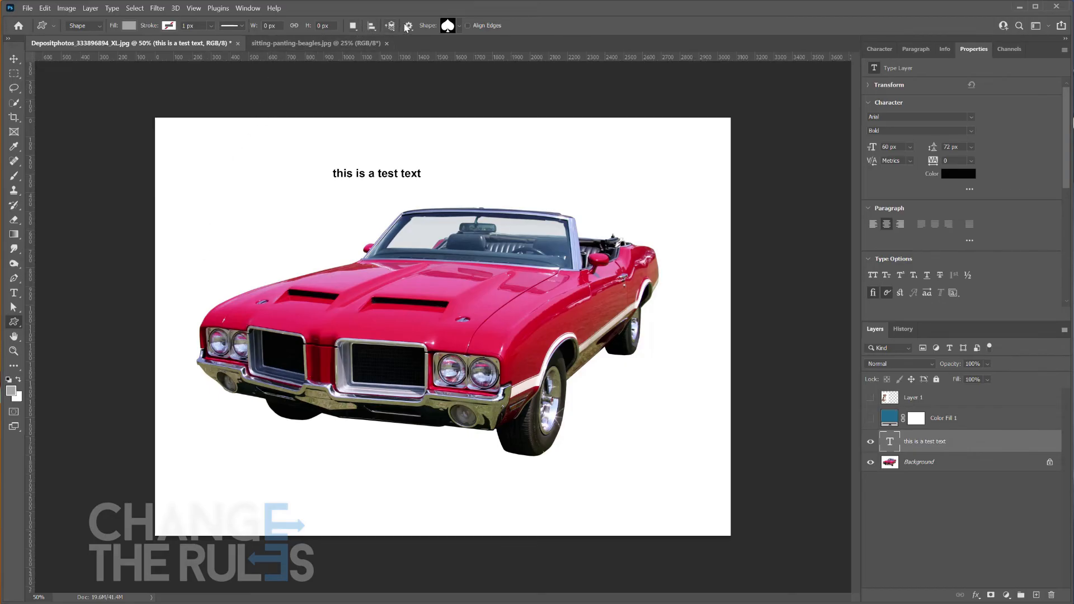
click(459, 26)
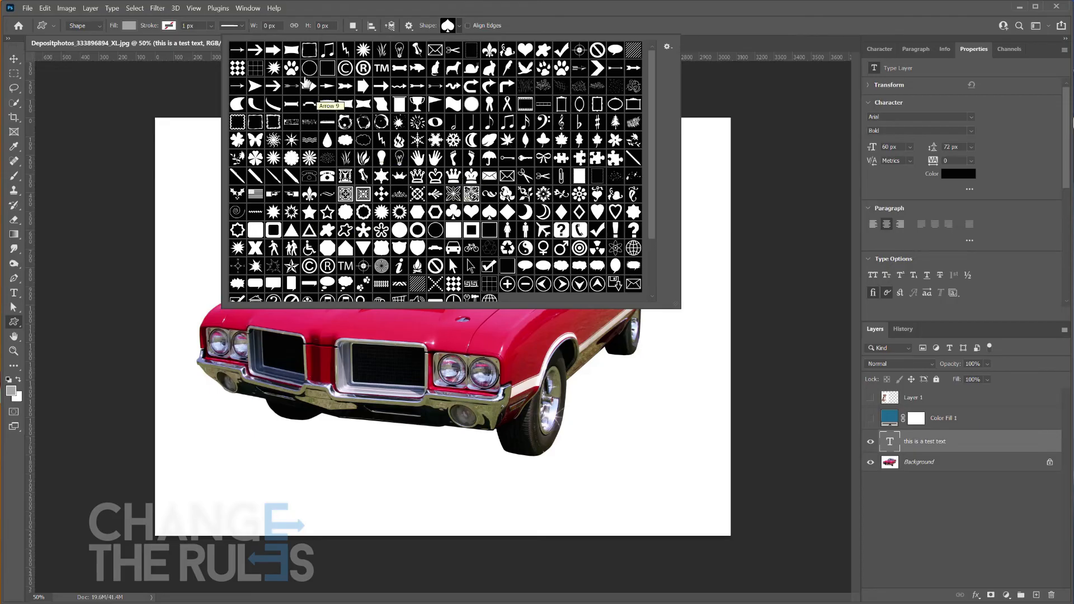
click(291, 68)
click(460, 26)
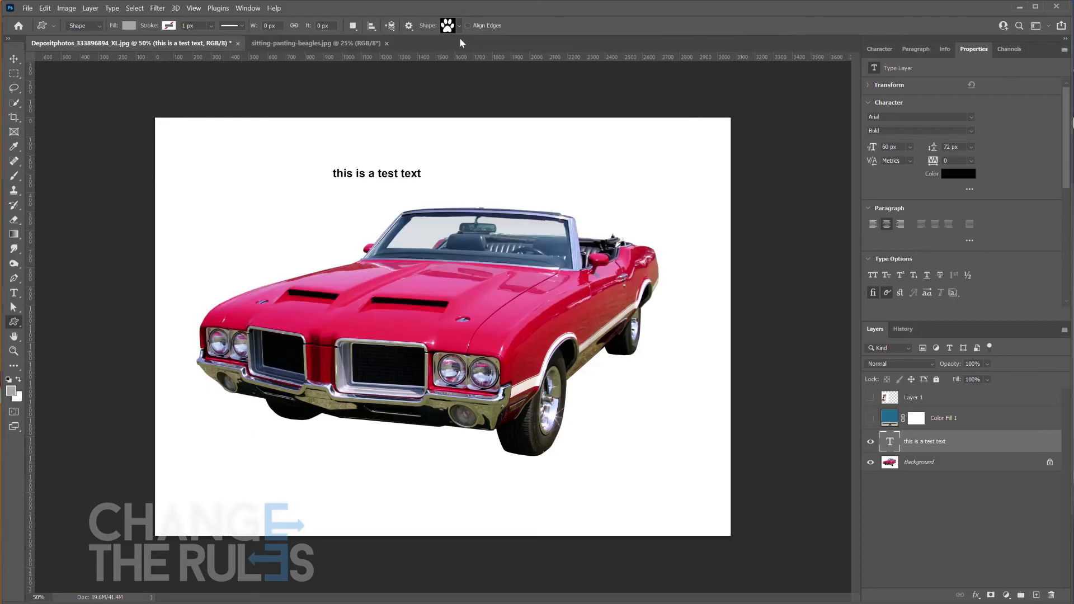
click(453, 274)
click(479, 111)
click(478, 129)
drag(472, 293, 657, 463)
click(14, 59)
drag(518, 393, 321, 369)
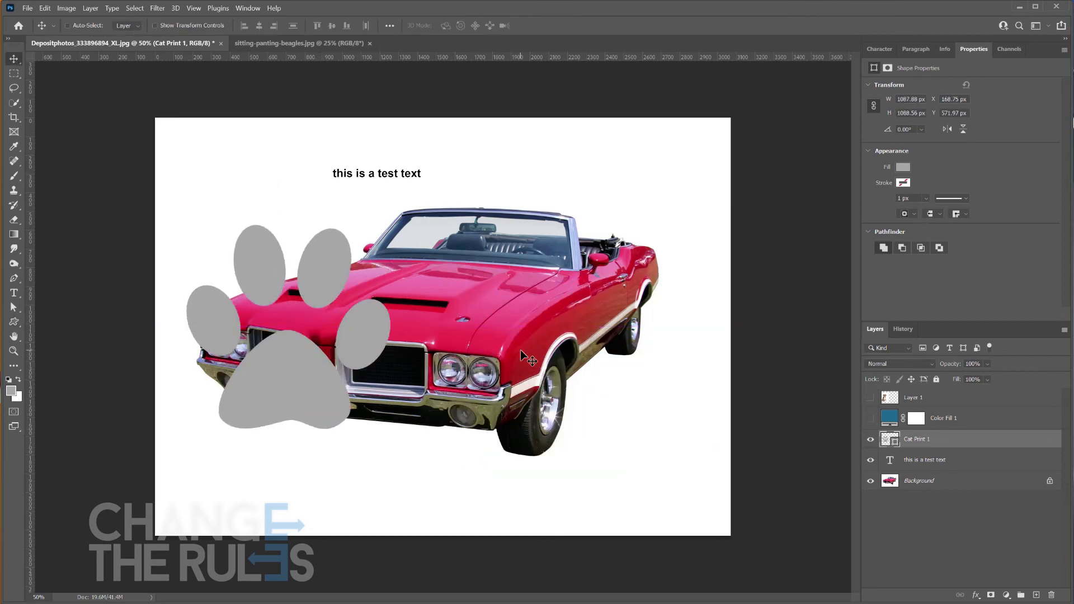